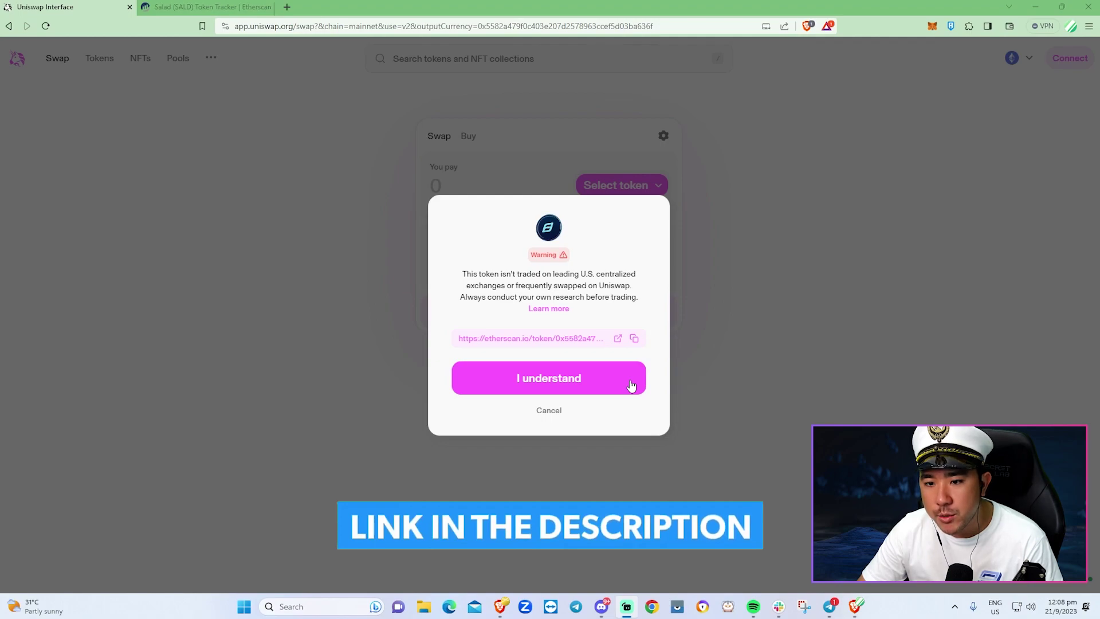
Step: Acknowledge the low-volume token warning to keep SALD as the token to receive
click(632, 385)
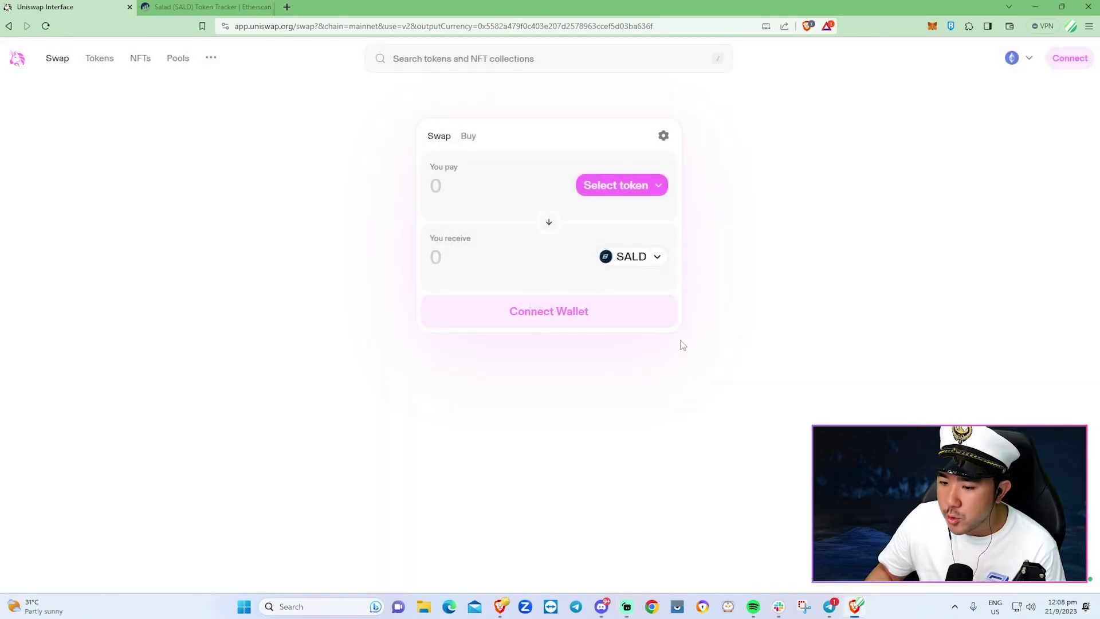
Step: Connect MetaMask Account 1 to Uniswap
click(631, 315)
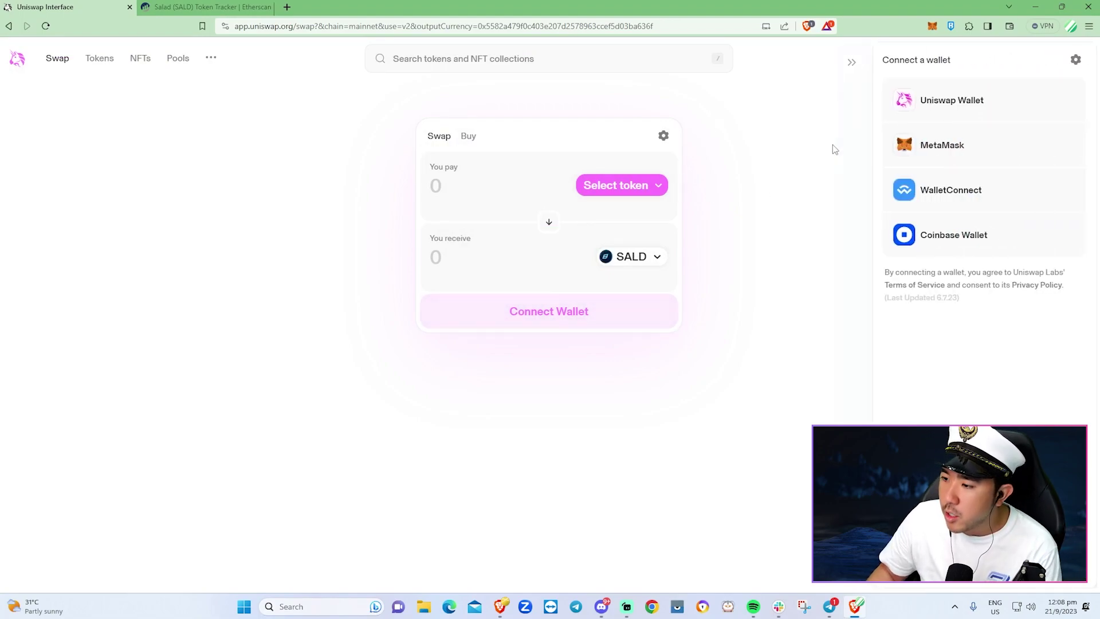
click(948, 155)
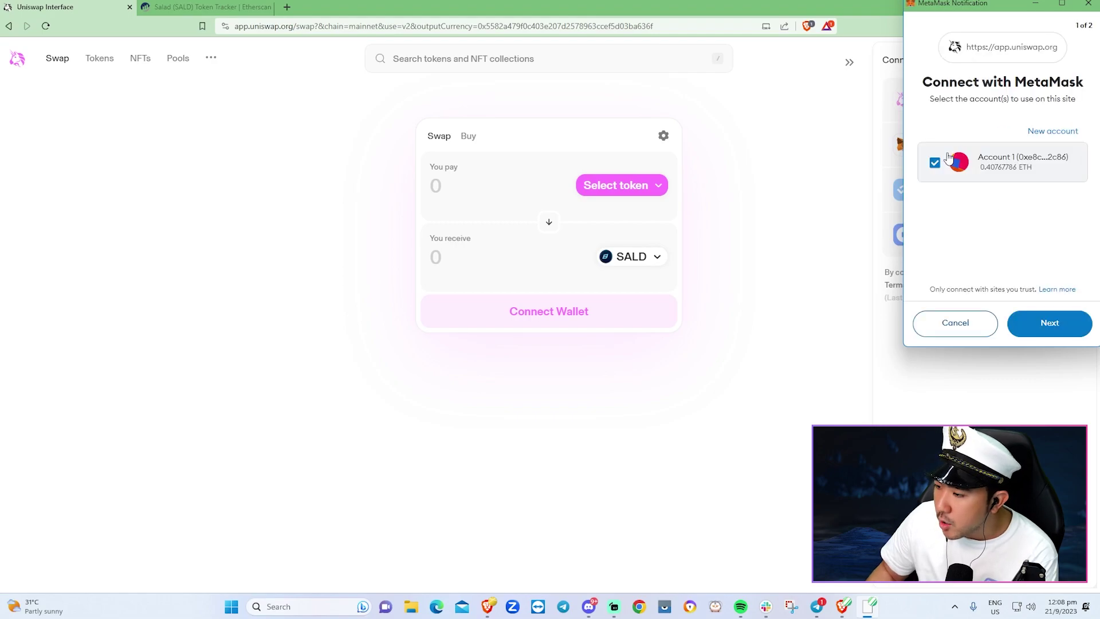
click(1038, 330)
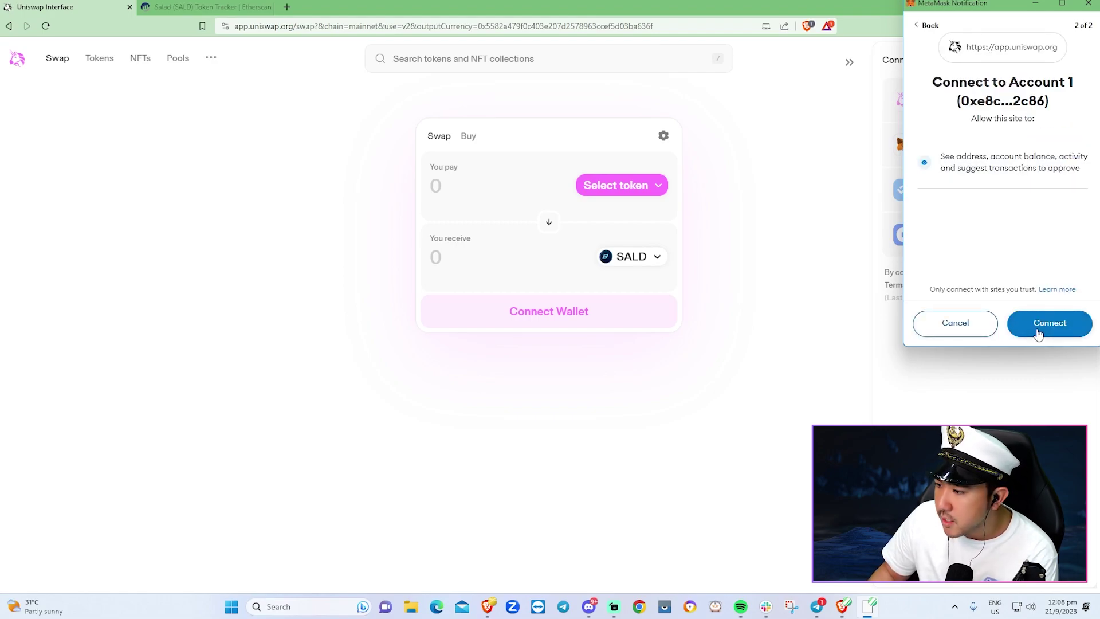
click(1038, 330)
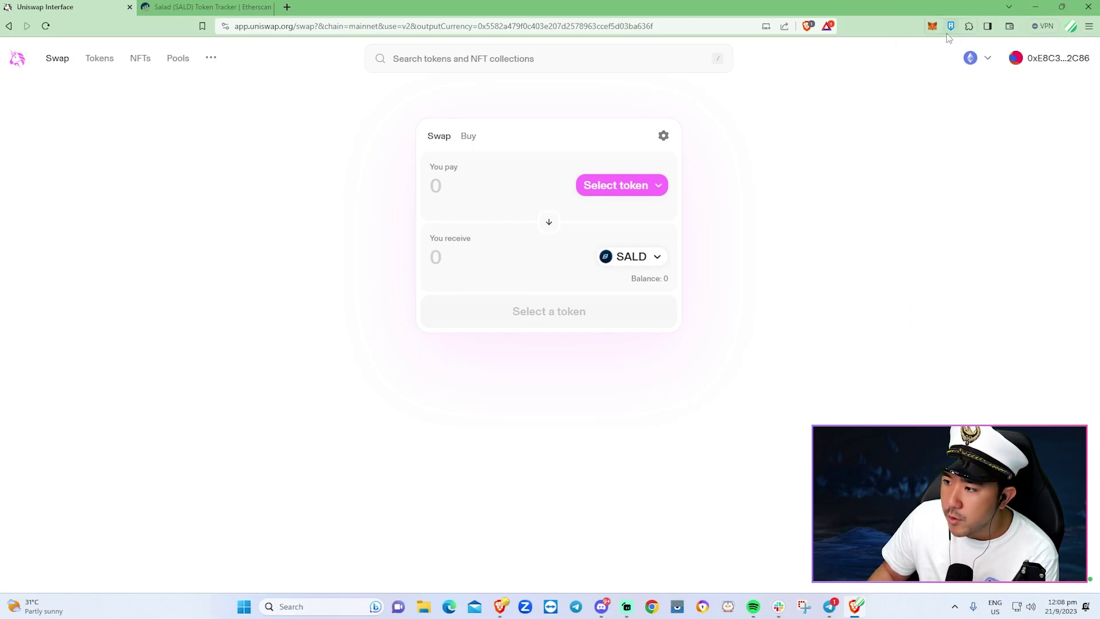
Step: Check the MetaMask wallet, dismiss its What's new notice, and close it
click(932, 28)
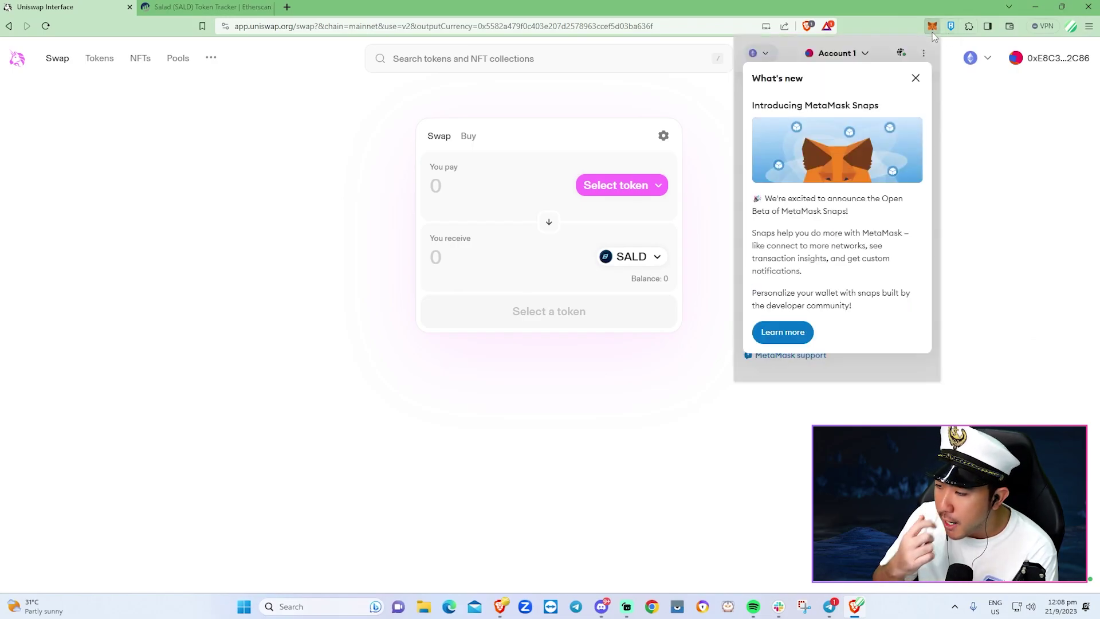
click(915, 78)
click(722, 183)
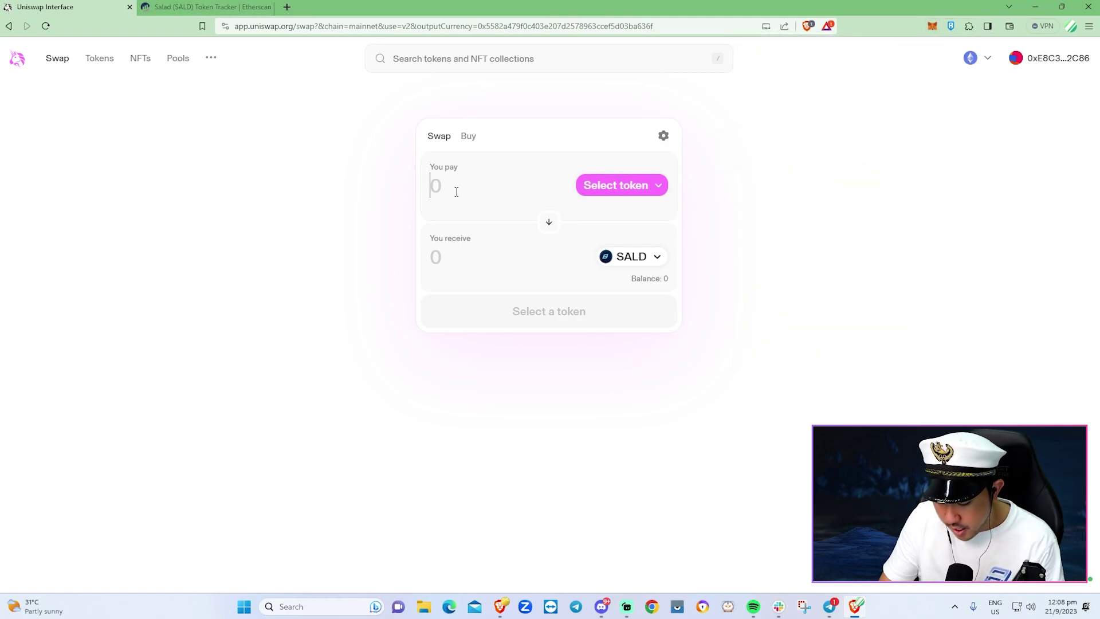
text(0.017)
Step: Choose ETH as the token to pay, for 0.017 ETH
click(616, 184)
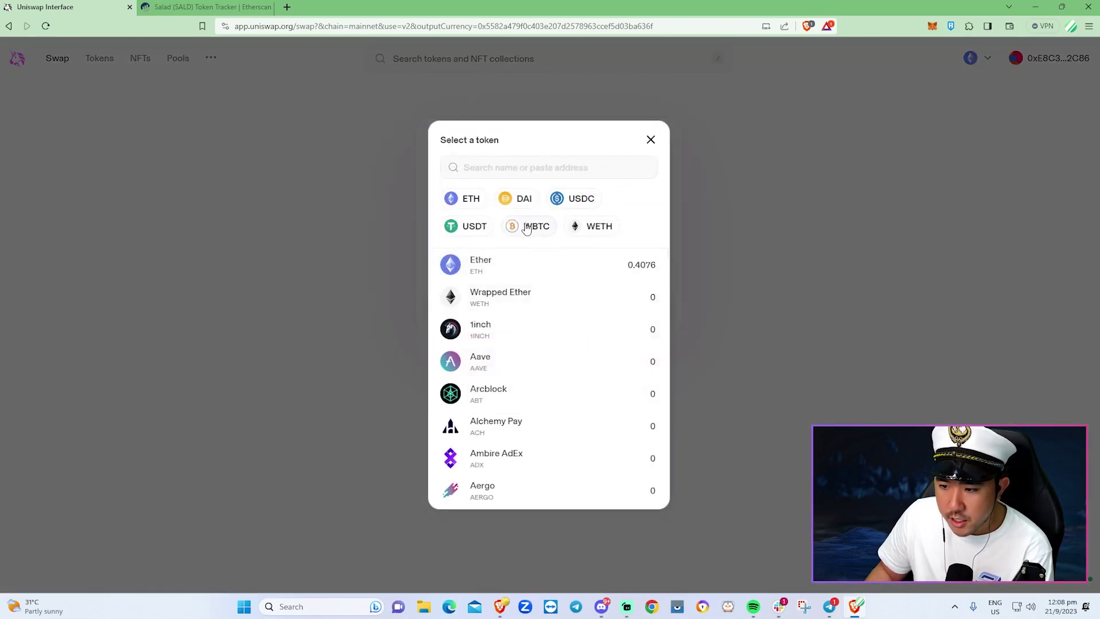
click(506, 261)
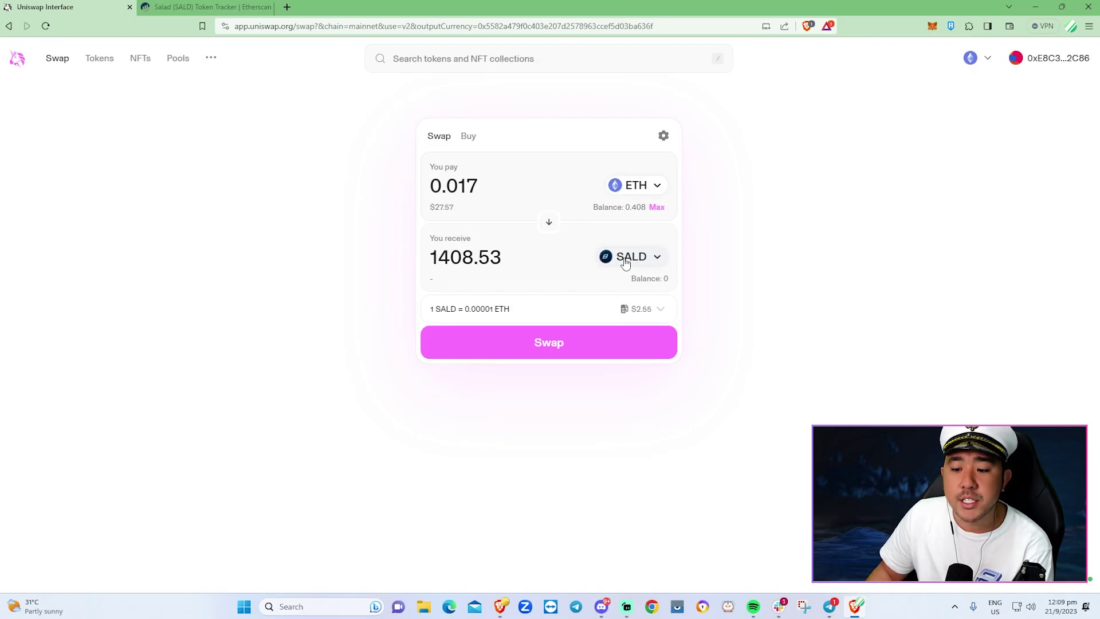
Step: Confirm the 0.017 ETH to SALD swap, approve it in MetaMask, and view Etherscan's Salad page
click(628, 342)
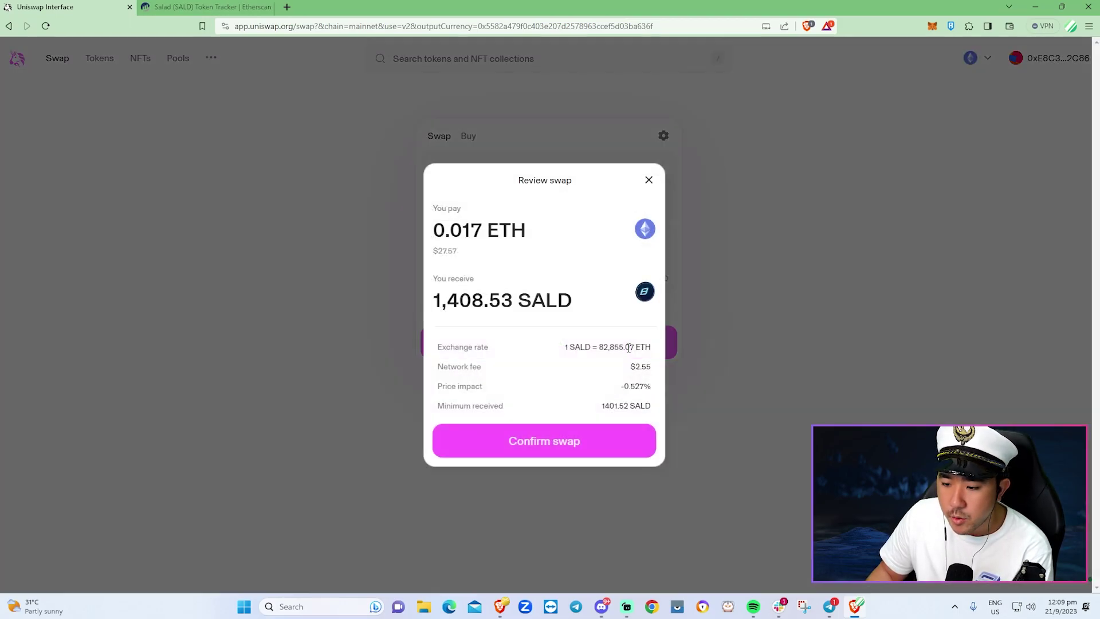
click(601, 441)
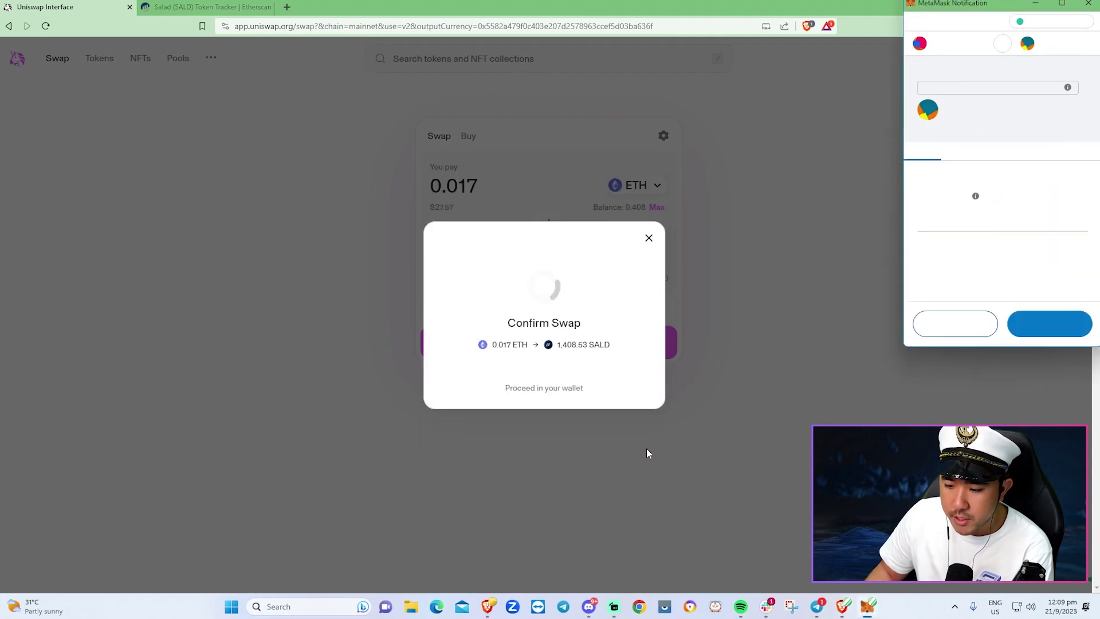
scroll(1033, 316, down, 2)
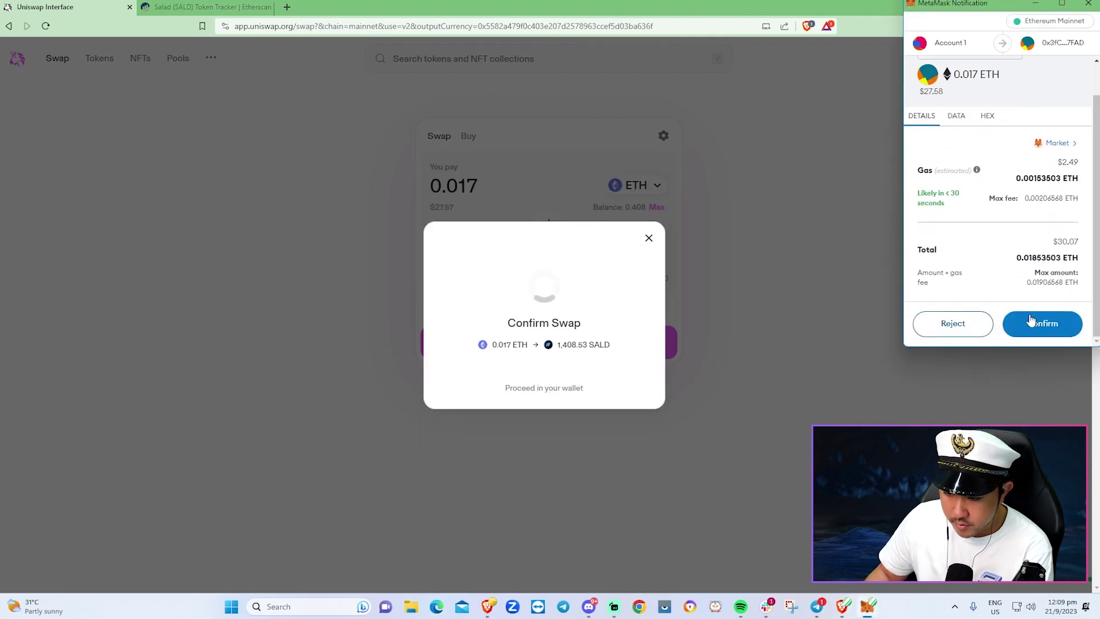
click(1057, 325)
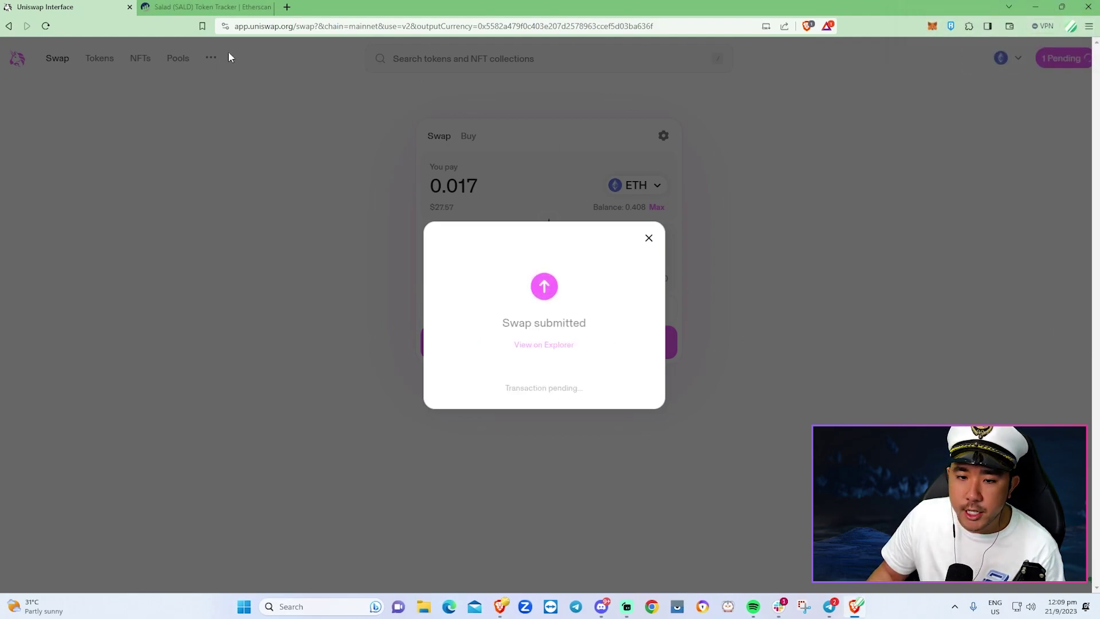
click(215, 7)
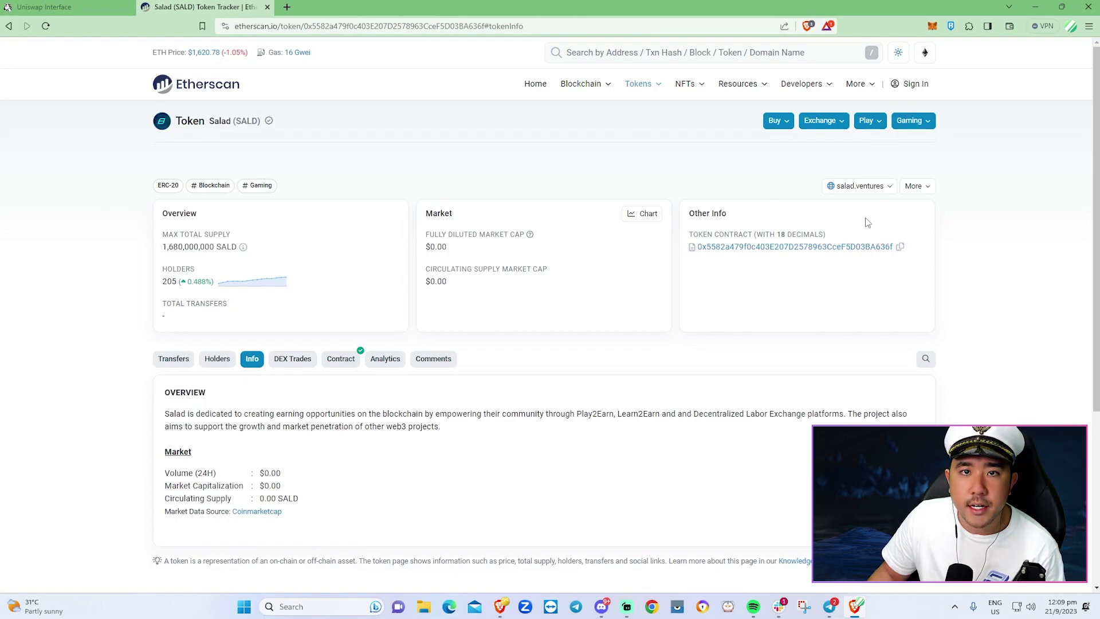
Step: Copy the SALD contract address, then dismiss Uniswap's swap-success message and view MetaMask
click(900, 247)
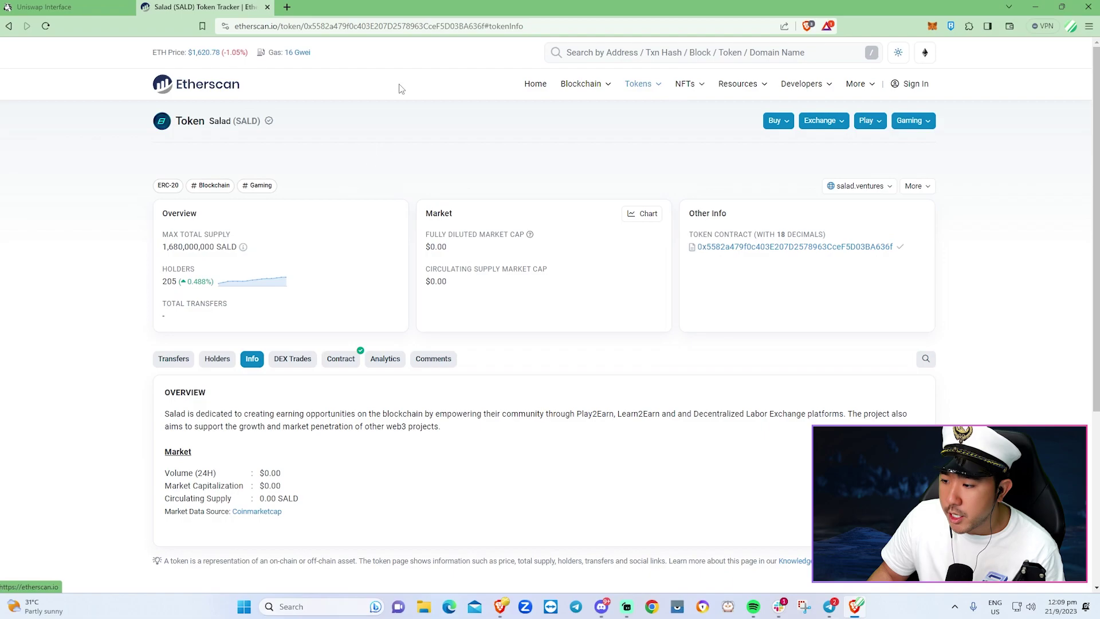
click(51, 7)
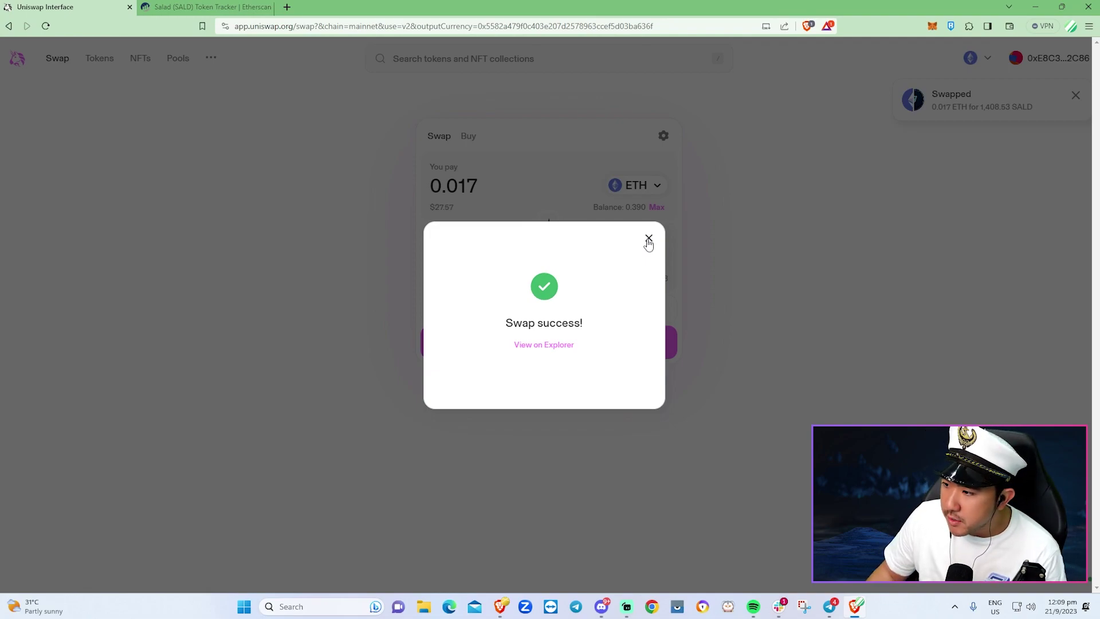
click(648, 239)
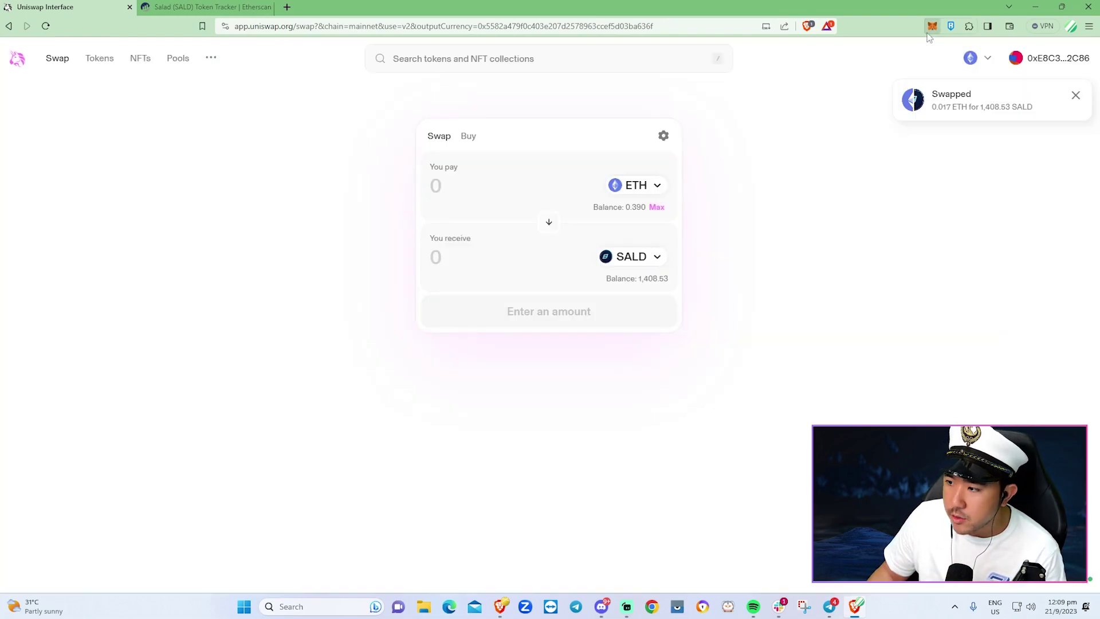
click(932, 27)
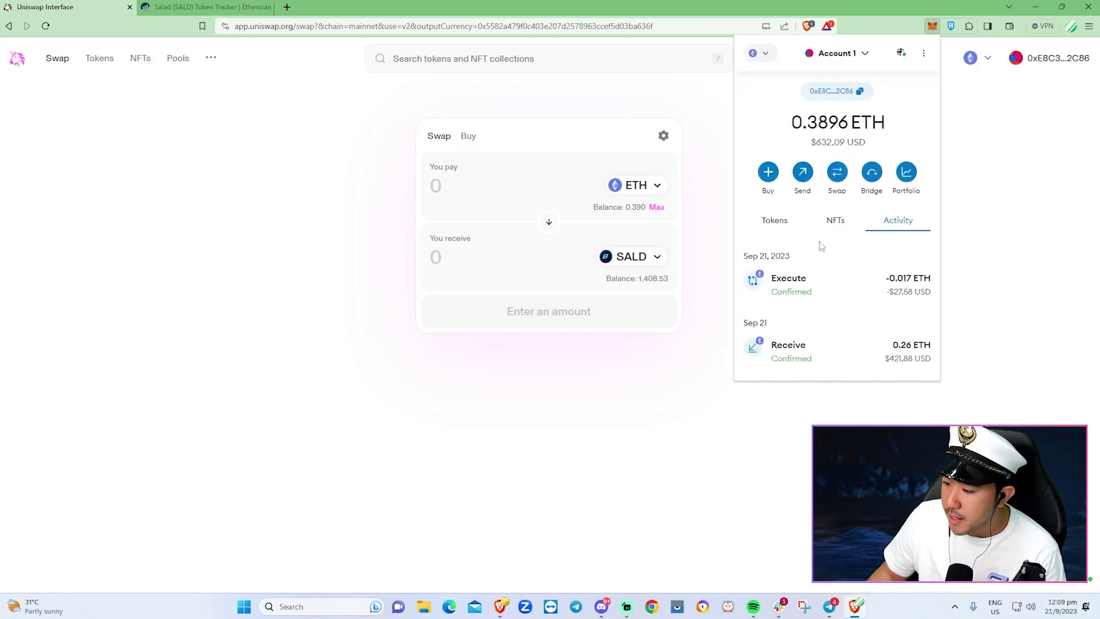
Step: Import SALD into MetaMask as a custom token using the pasted contract address
click(778, 225)
click(784, 302)
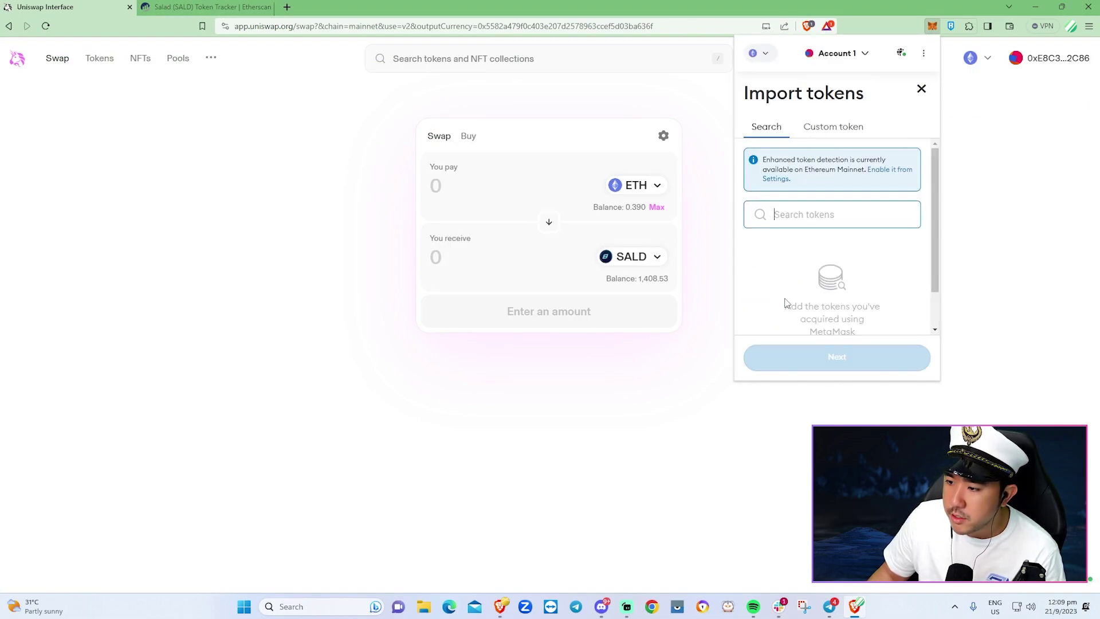
click(836, 129)
click(801, 232)
key(ctrl+v)
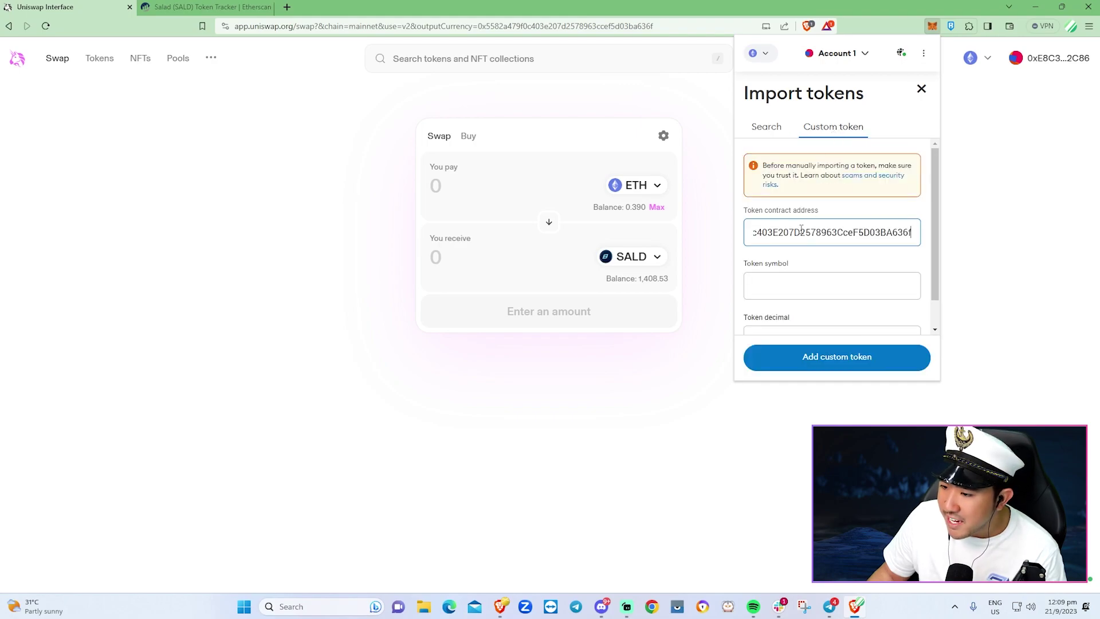
scroll(821, 267, down, 1)
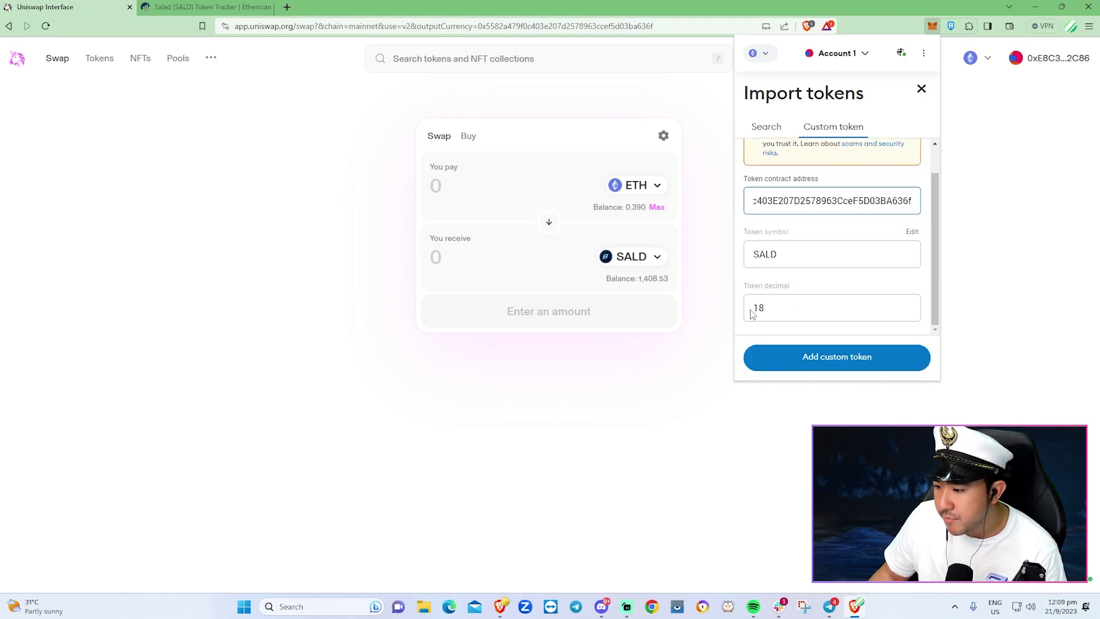
click(899, 364)
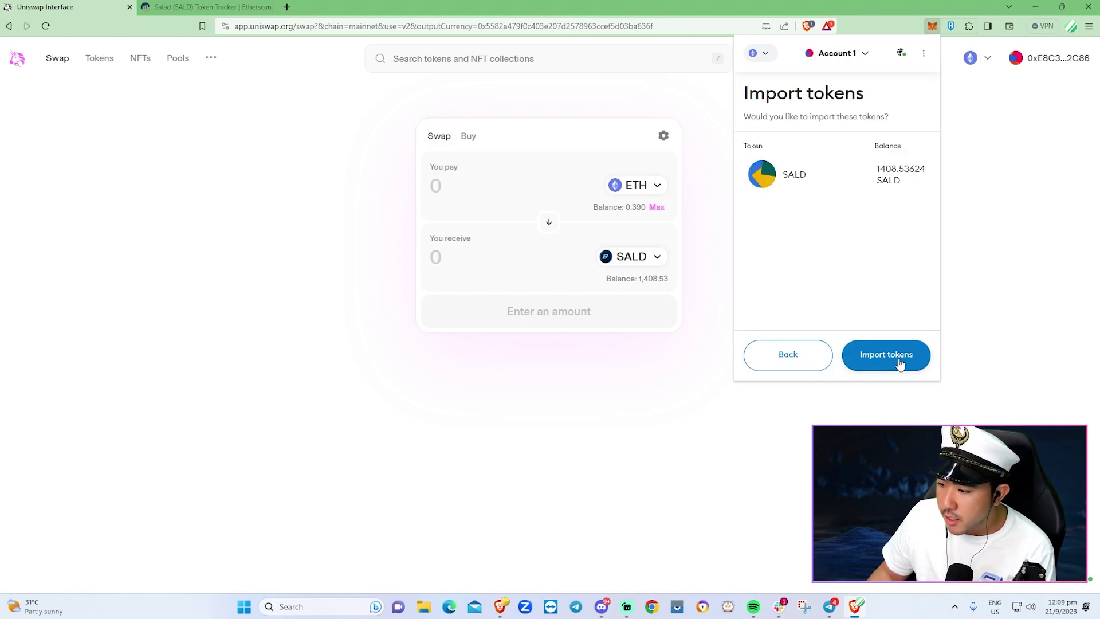
click(900, 363)
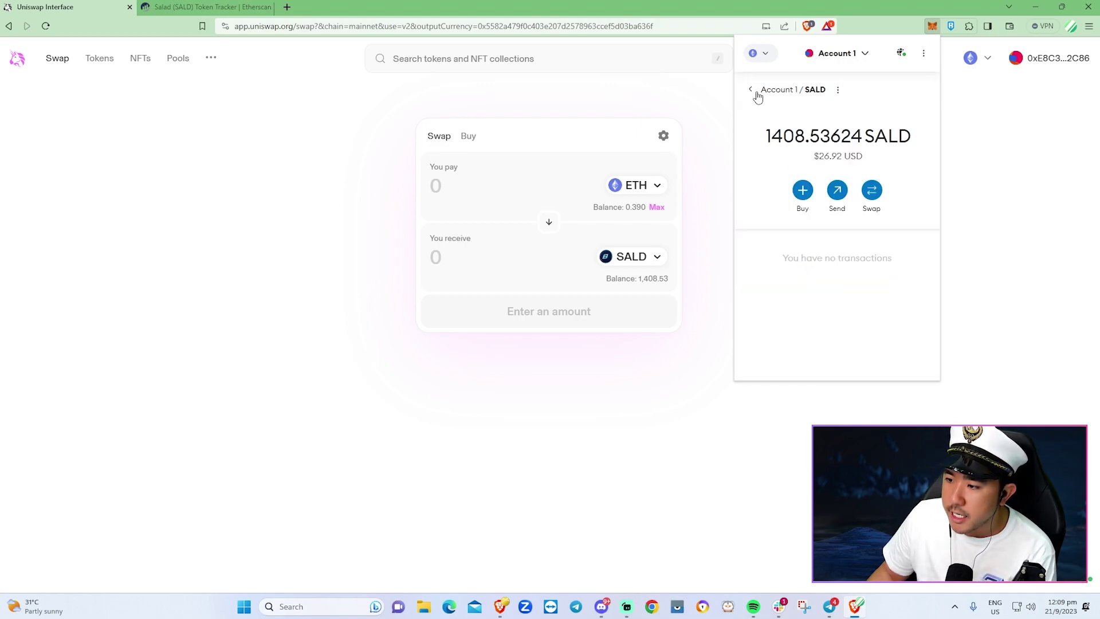
click(752, 89)
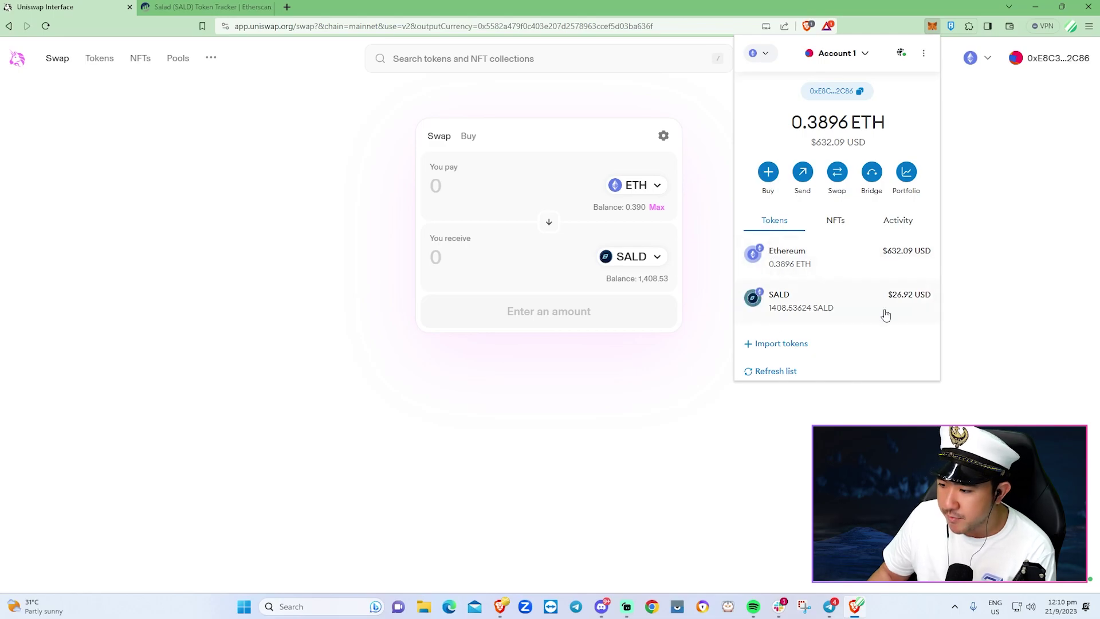